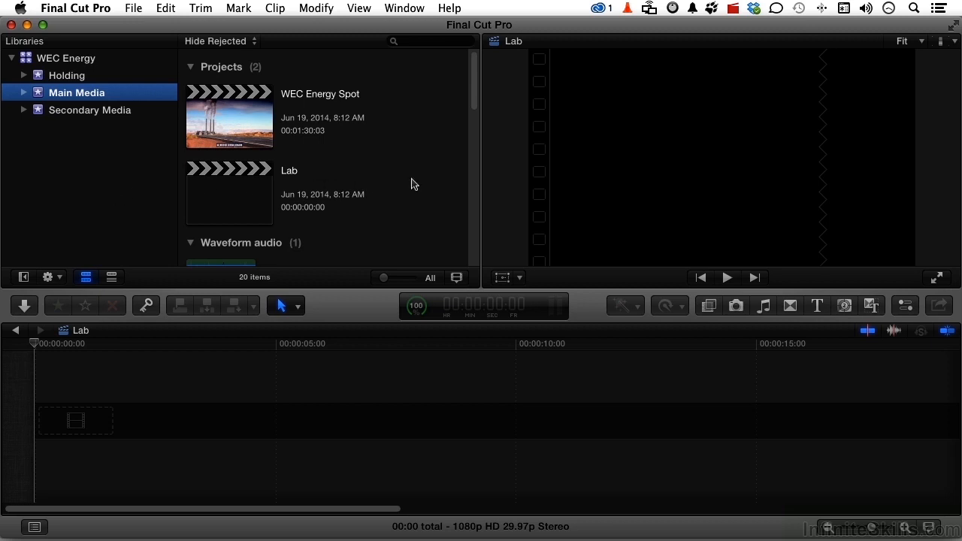
Create a compound clip named "Biking Past and Present" in the Secondary Media event
{"action": "scroll", "coordinate": [411, 184], "scroll_direction": "down", "scroll_amount": 3}
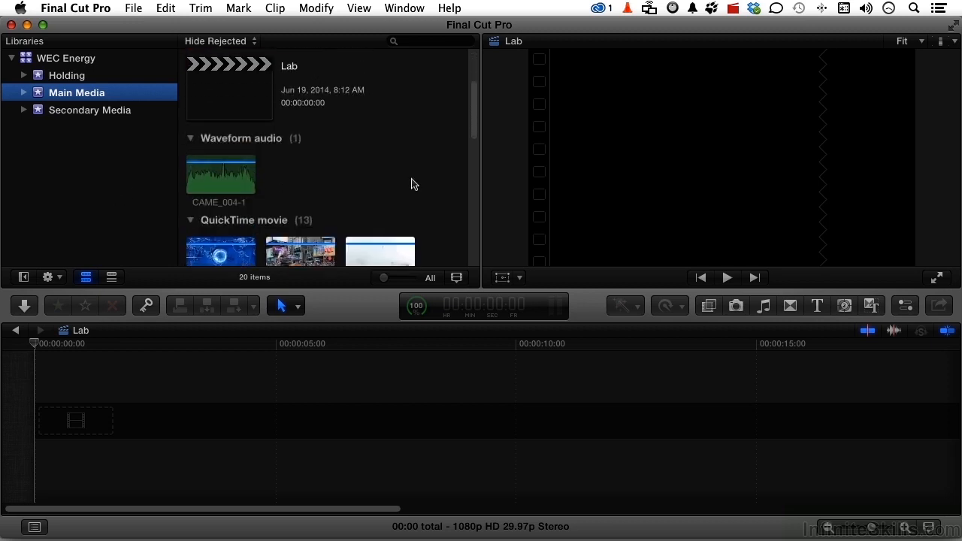
{"action": "right_click", "coordinate": [412, 184]}
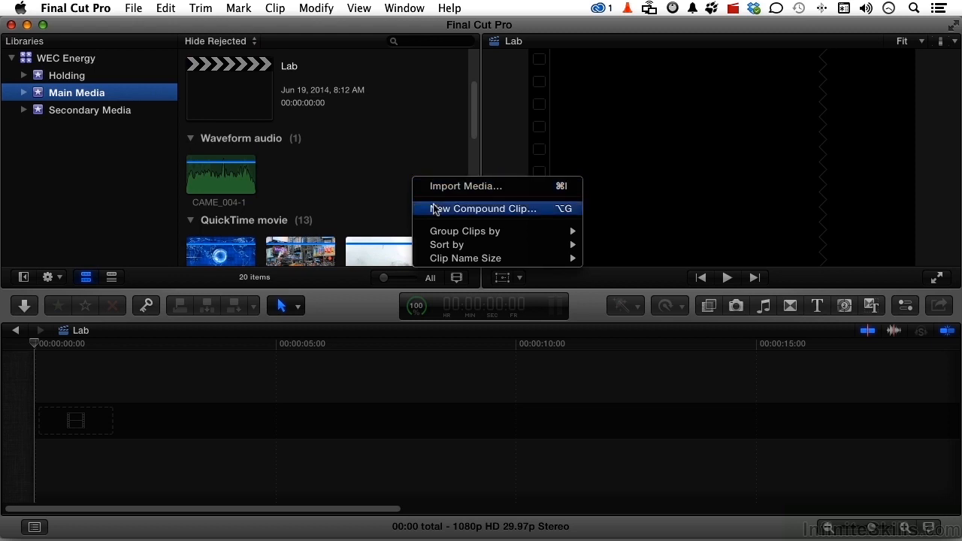
{"action": "left_click", "coordinate": [434, 207]}
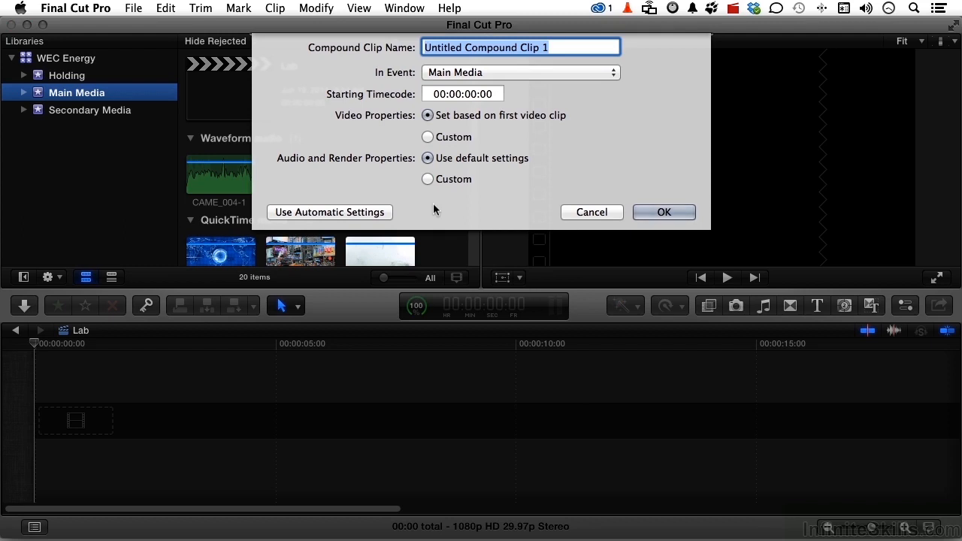
{"action": "type", "text": "Biking"}
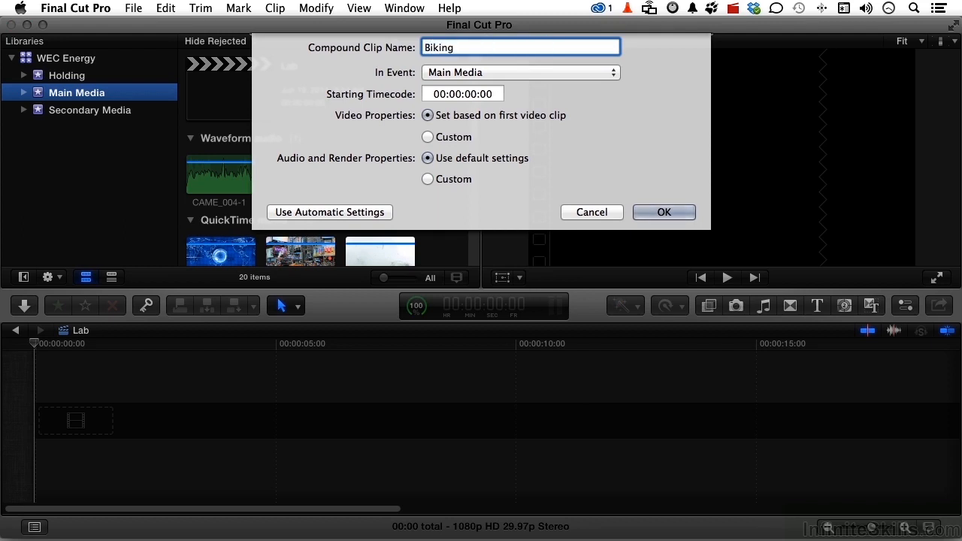
{"action": "type", "text": " Past and Present"}
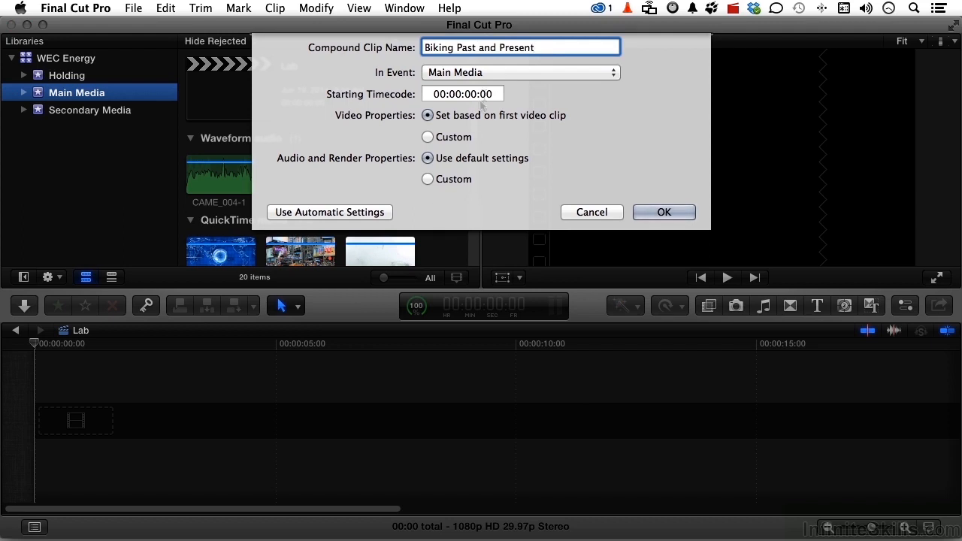
{"action": "left_click", "coordinate": [487, 76]}
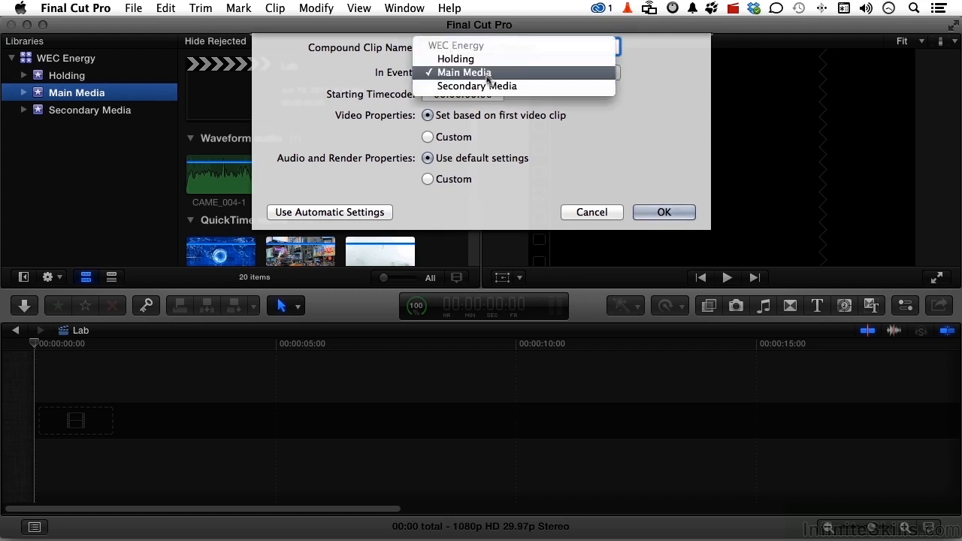
{"action": "left_click", "coordinate": [487, 86]}
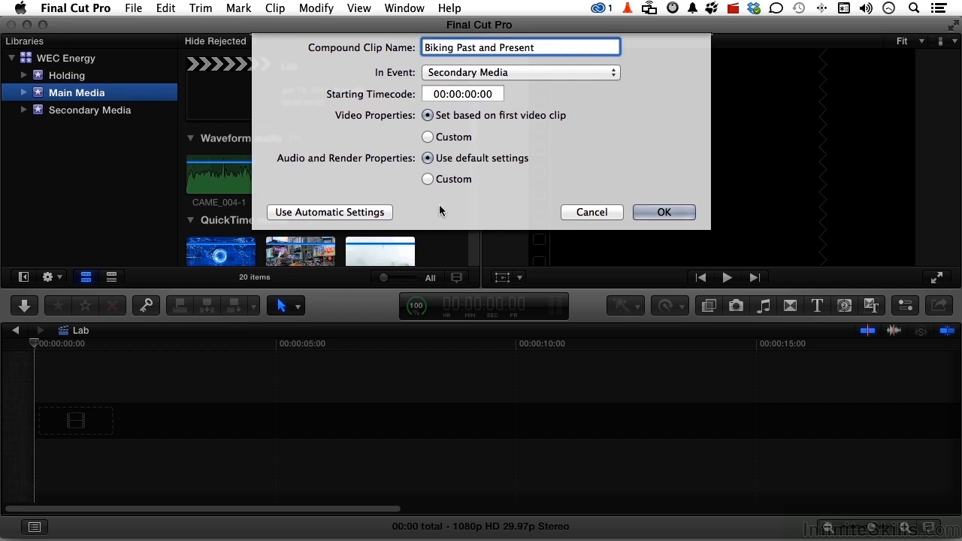
{"action": "left_click", "coordinate": [666, 212]}
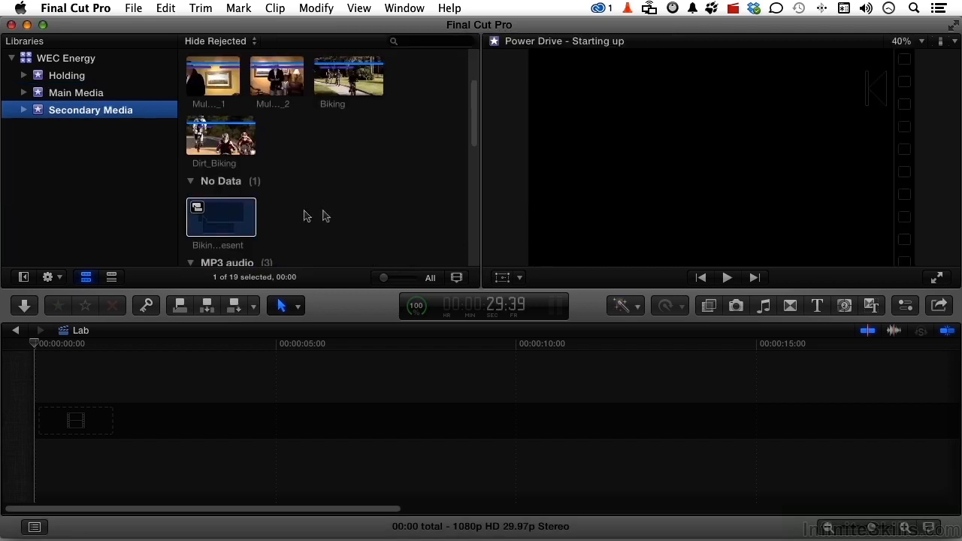
Open the empty Biking Past and Present compound clip in the timeline
{"action": "left_click", "coordinate": [242, 212]}
{"action": "left_click", "coordinate": [206, 380]}
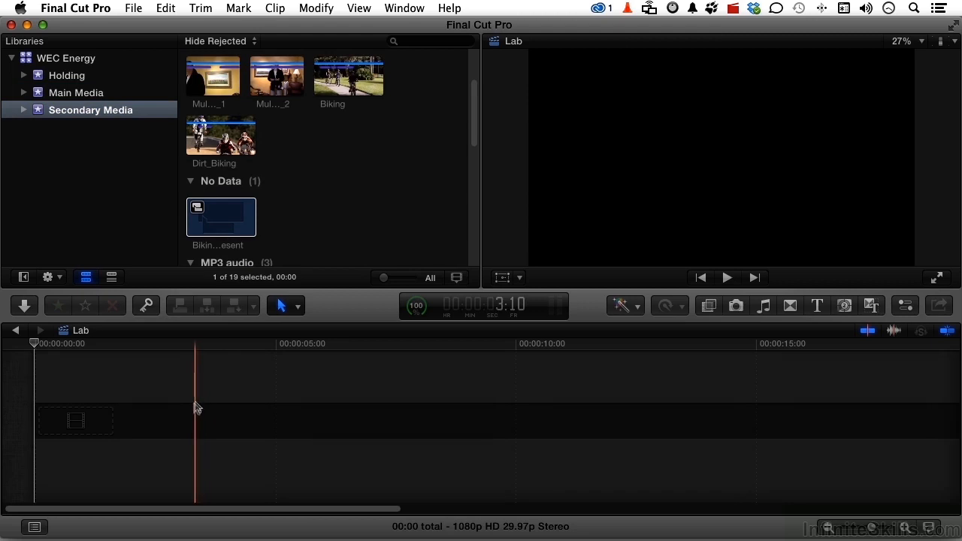
{"action": "double_click", "coordinate": [228, 218]}
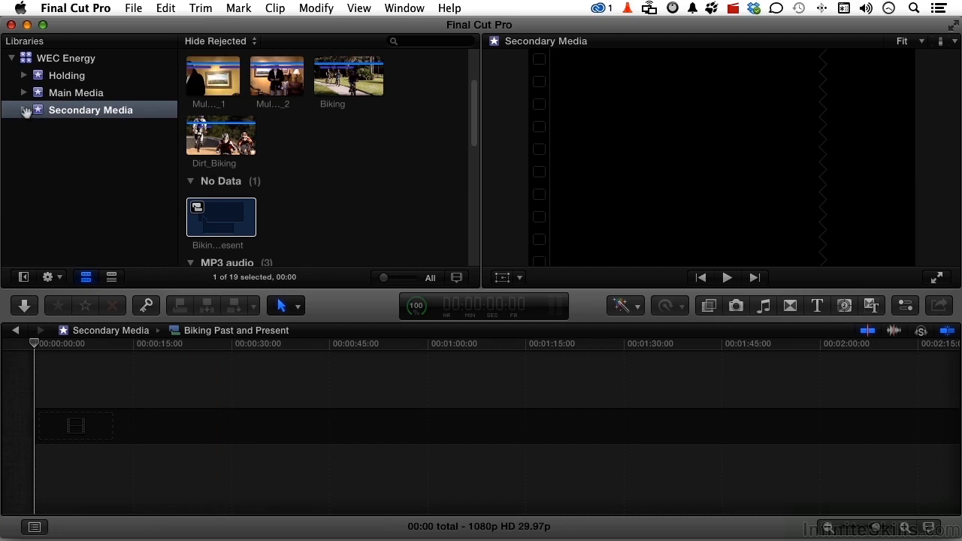
Add the Biking clip from the Bikes collection to the start of the compound clip's primary storyline
{"action": "left_click", "coordinate": [24, 111]}
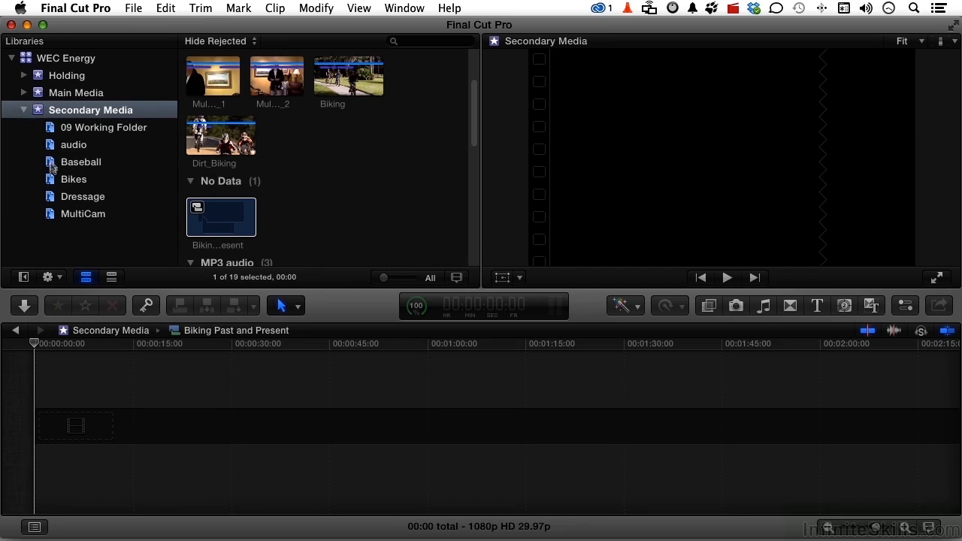
{"action": "left_click", "coordinate": [68, 179]}
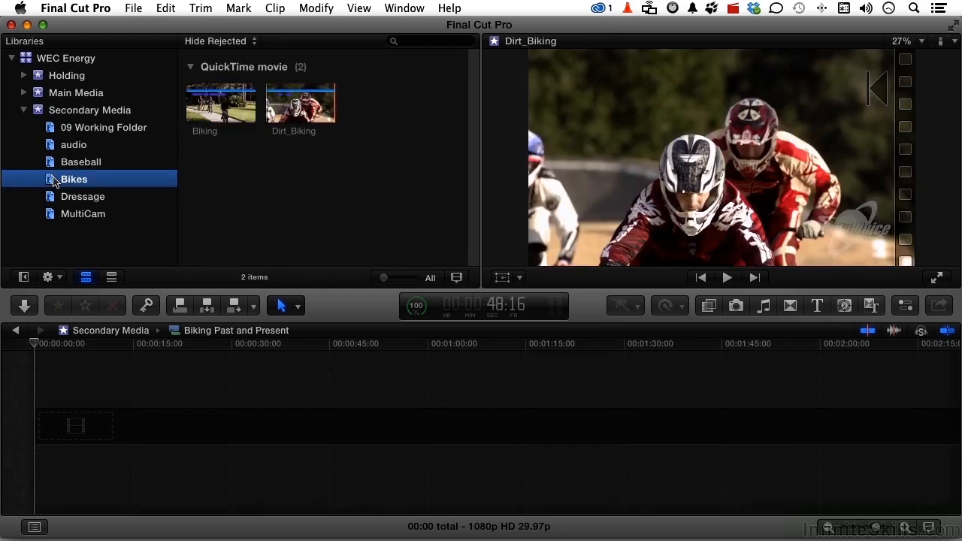
{"action": "left_click", "coordinate": [222, 111]}
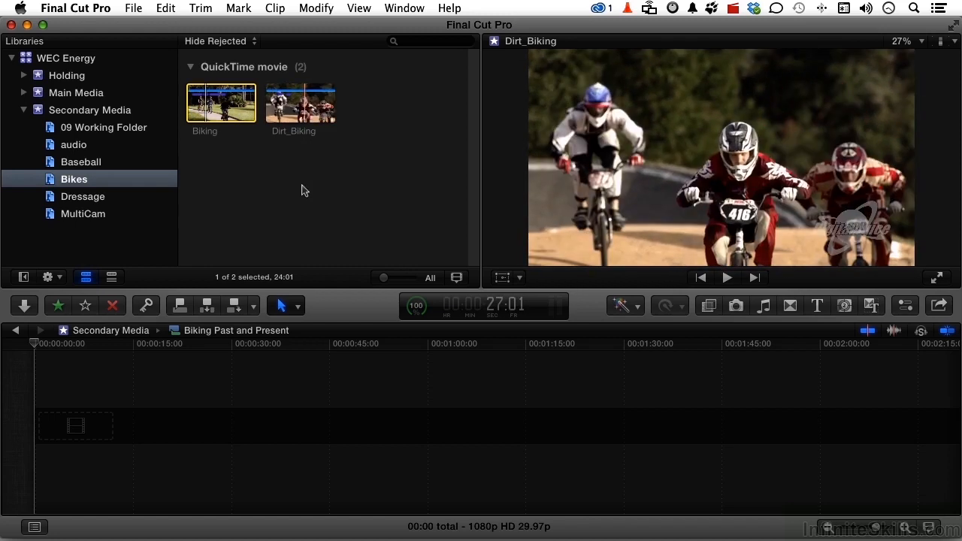
{"action": "left_click", "coordinate": [301, 190]}
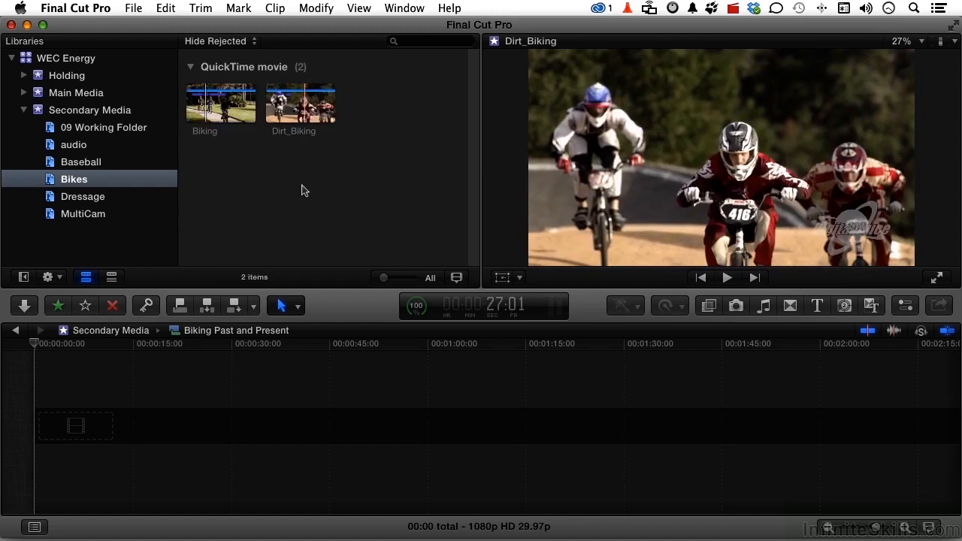
{"action": "left_click", "coordinate": [240, 116]}
{"action": "left_click_drag", "start_coordinate": [240, 116], "coordinate": [209, 425]}
{"action": "left_click_drag", "start_coordinate": [847, 526], "coordinate": [869, 531]}
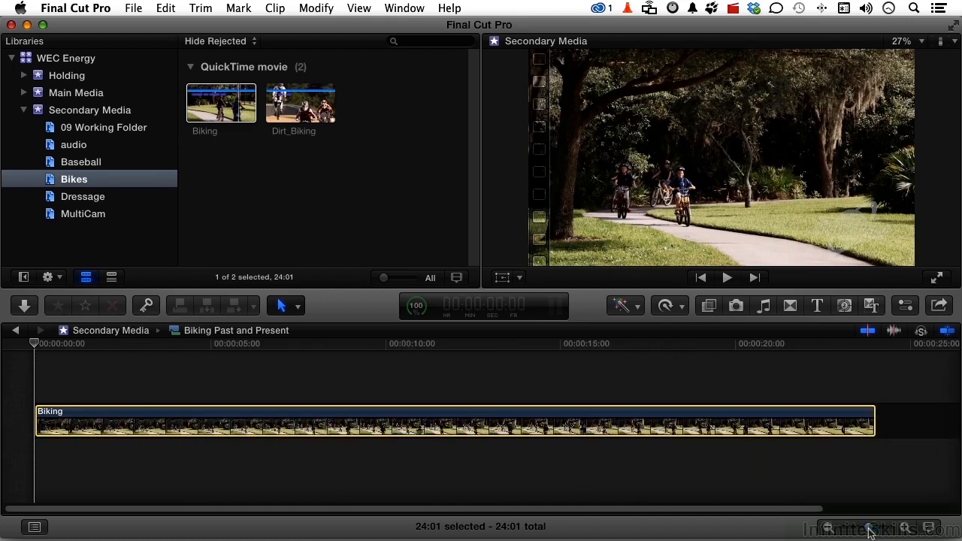
Connect the Dirt_Biking clip above Biking at about 1:16 and play across its start
{"action": "left_click", "coordinate": [296, 107]}
{"action": "left_click_drag", "start_coordinate": [301, 105], "coordinate": [88, 370]}
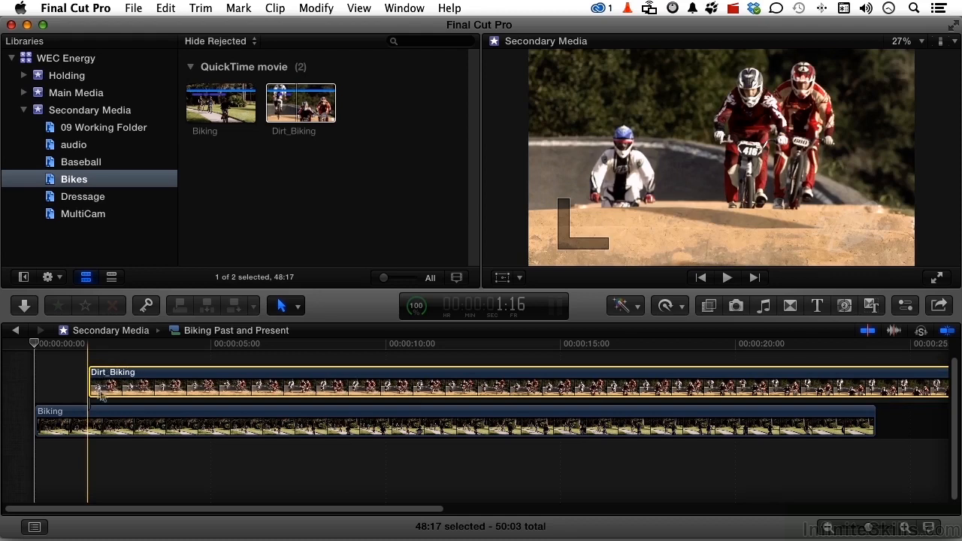
{"action": "left_click", "coordinate": [66, 346]}
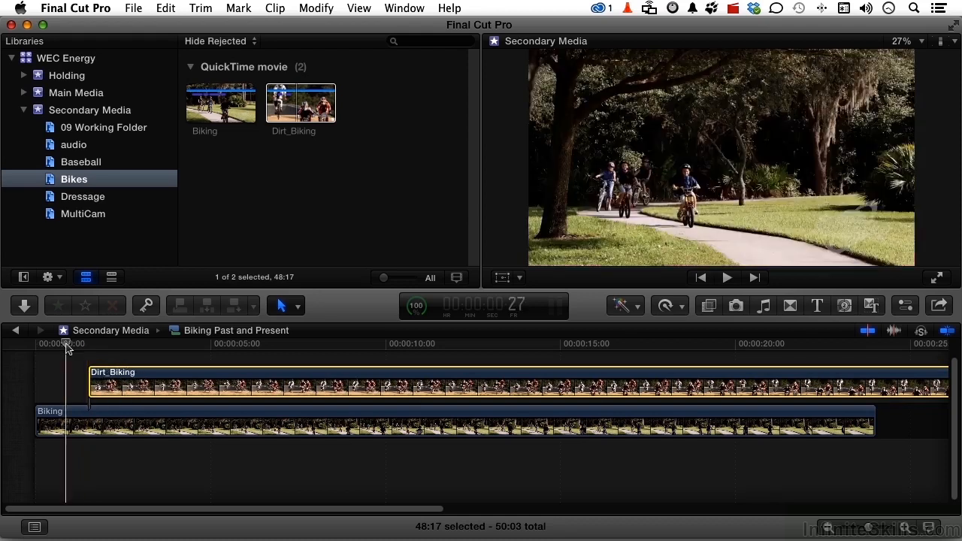
{"action": "key", "text": "space"}
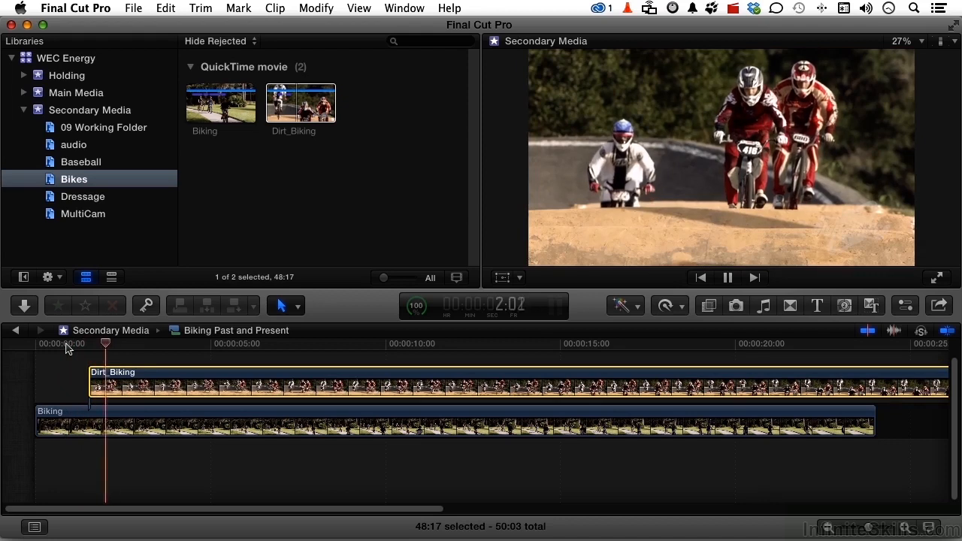
{"action": "key", "text": "space"}
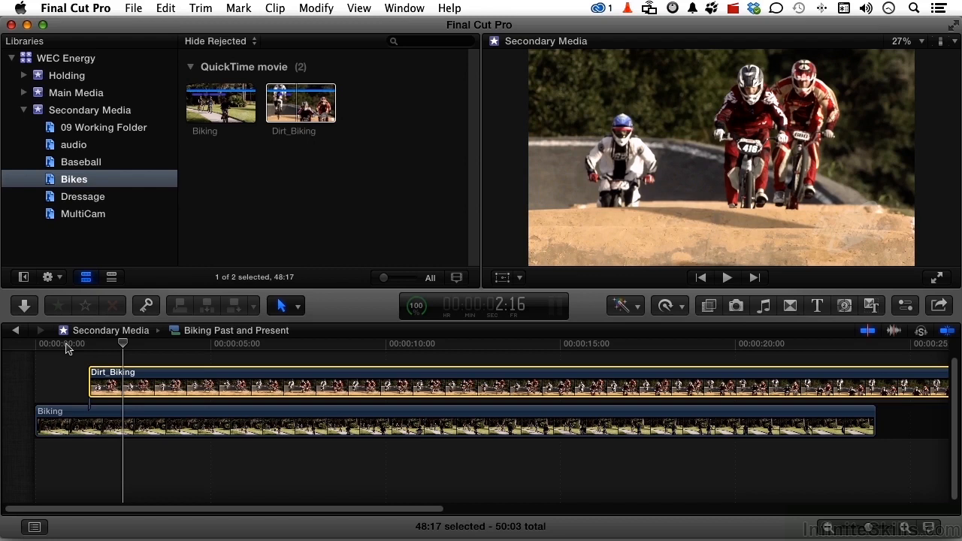
Blade the speed of Dirt_Biking at 9:21 and set its first speed segment to Fast 8x
{"action": "left_click_drag", "start_coordinate": [124, 347], "coordinate": [377, 371]}
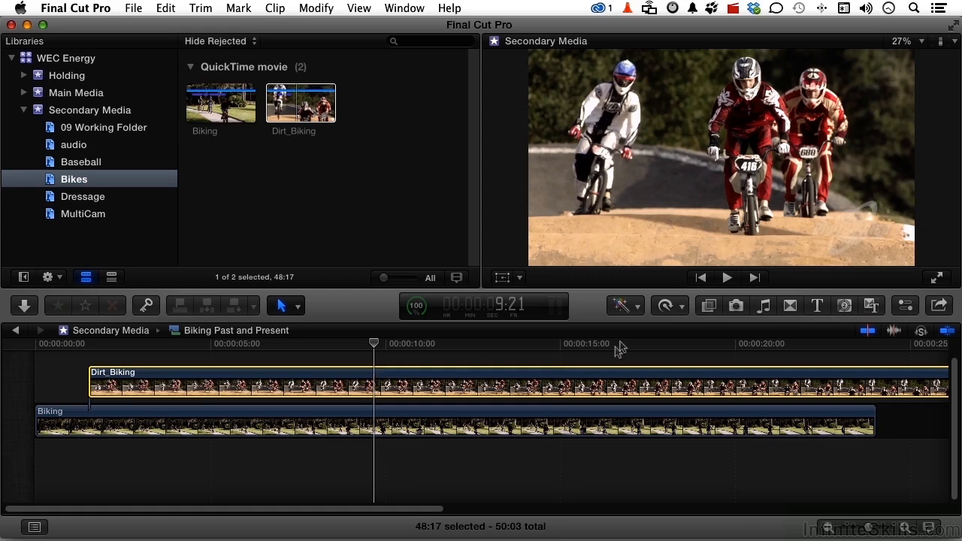
{"action": "left_click", "coordinate": [665, 307]}
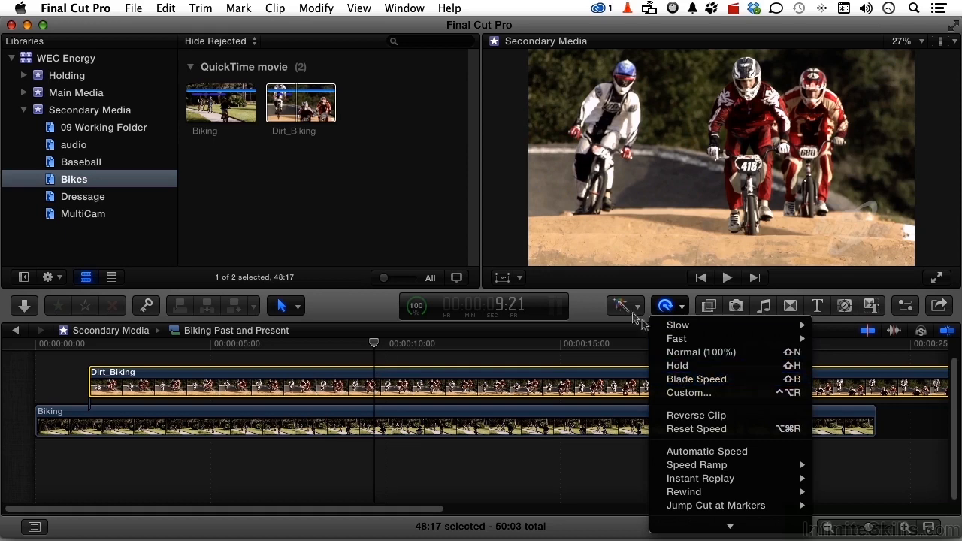
{"action": "left_click", "coordinate": [584, 306]}
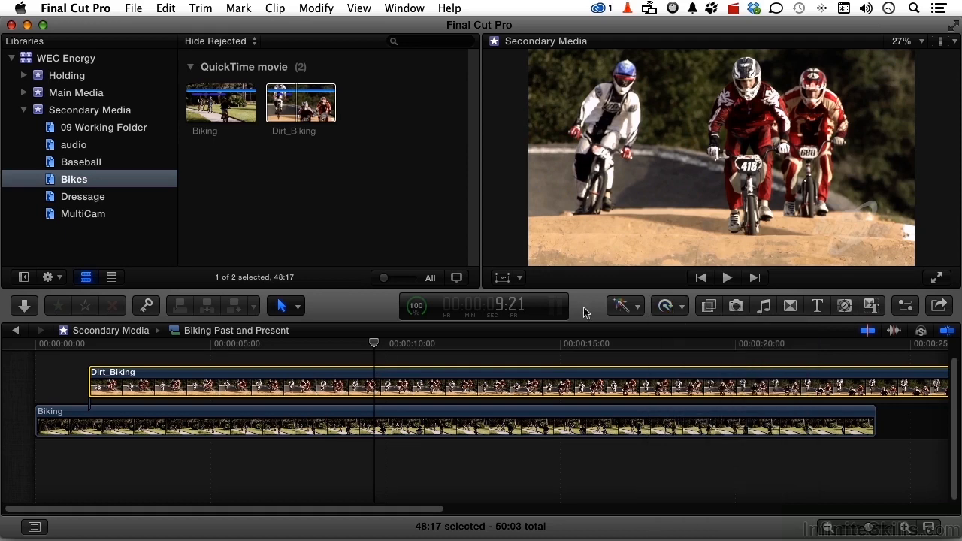
{"action": "key", "text": "super+r"}
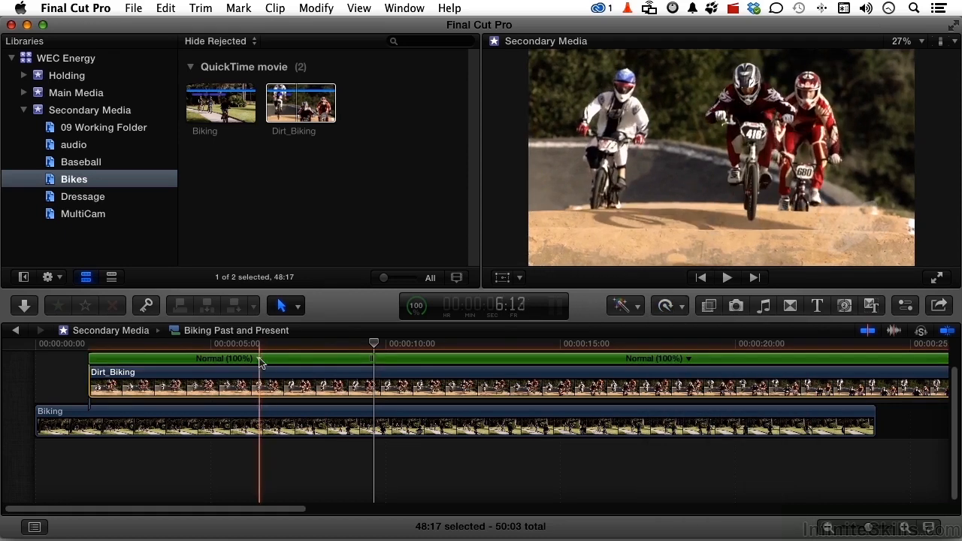
{"action": "left_click", "coordinate": [260, 358]}
{"action": "mouse_move", "coordinate": [297, 387]}
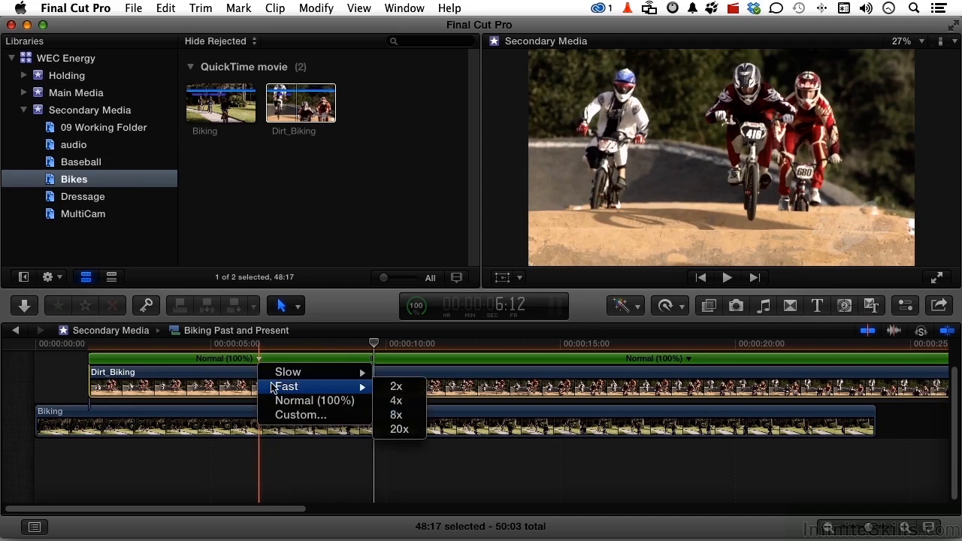
{"action": "left_click", "coordinate": [392, 415]}
Blade the speed of Dirt_Biking at 7:00 and 15:15, and delete the section between the two cuts
{"action": "left_click", "coordinate": [54, 344]}
{"action": "key", "text": "space"}
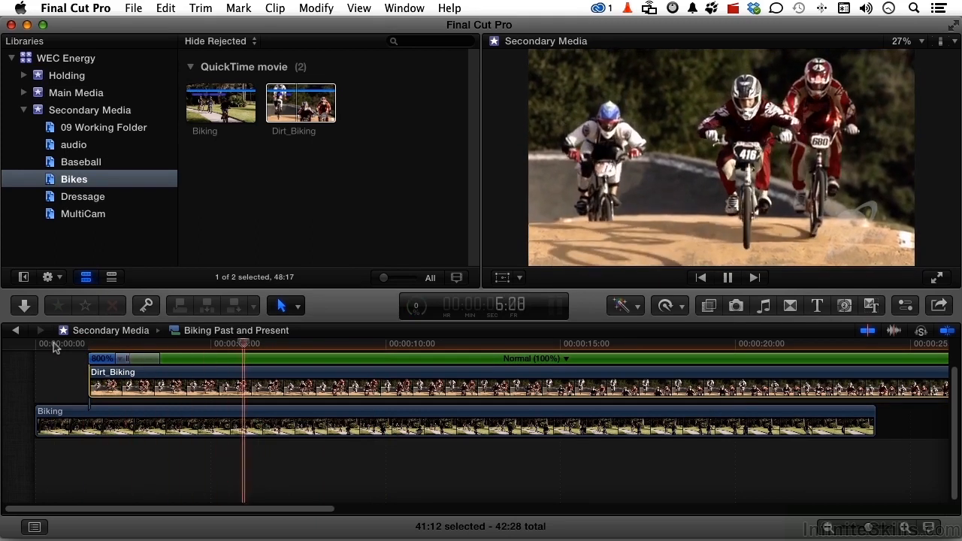
{"action": "key", "text": "space"}
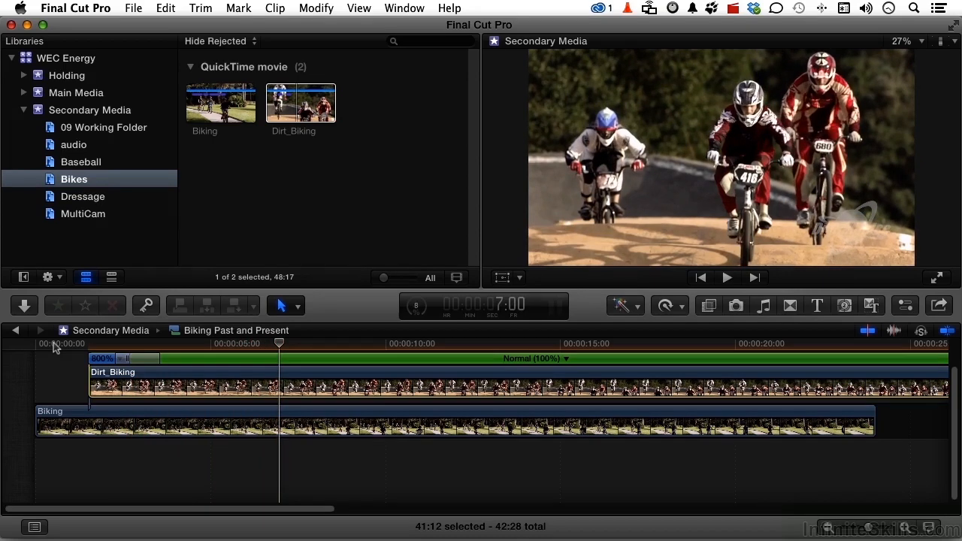
{"action": "key", "text": "shift+b"}
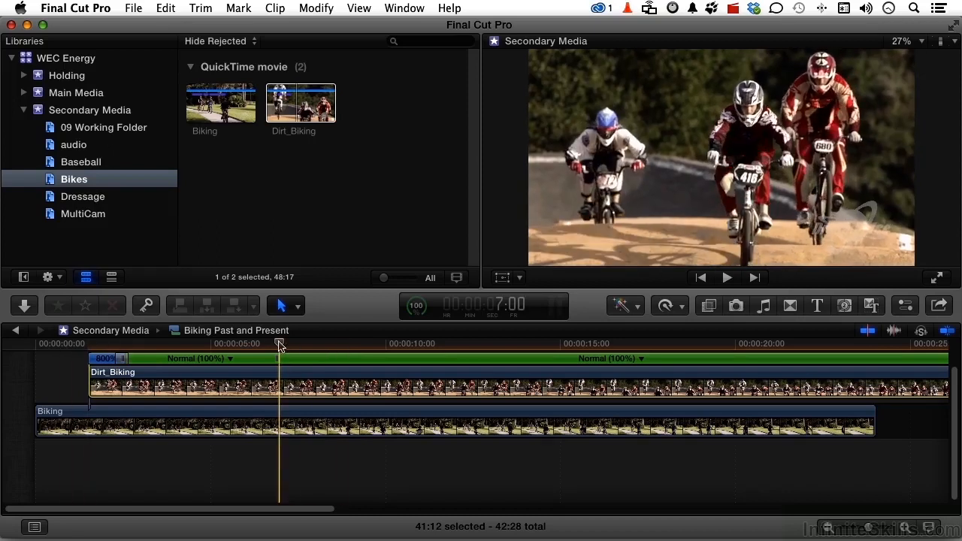
{"action": "left_click_drag", "start_coordinate": [280, 345], "coordinate": [578, 344]}
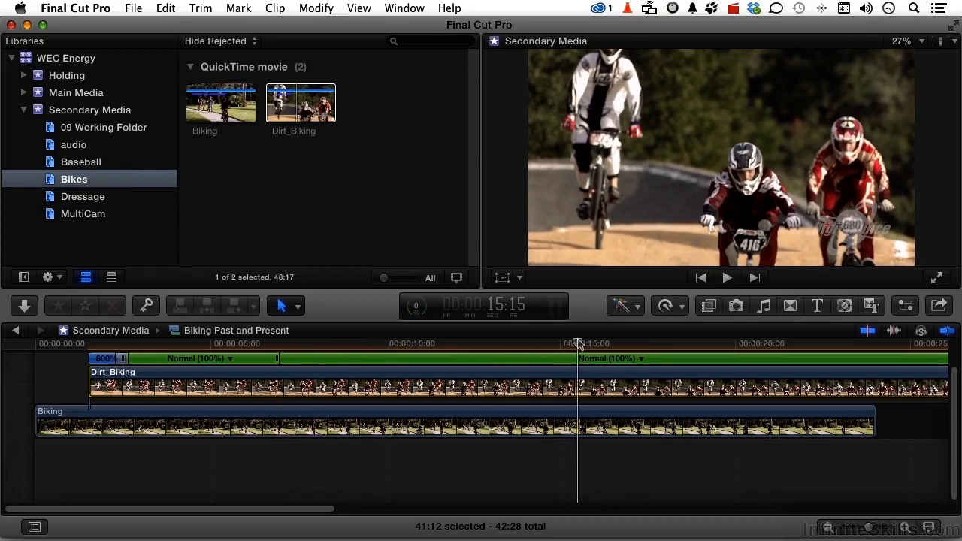
{"action": "key", "text": "shift+b"}
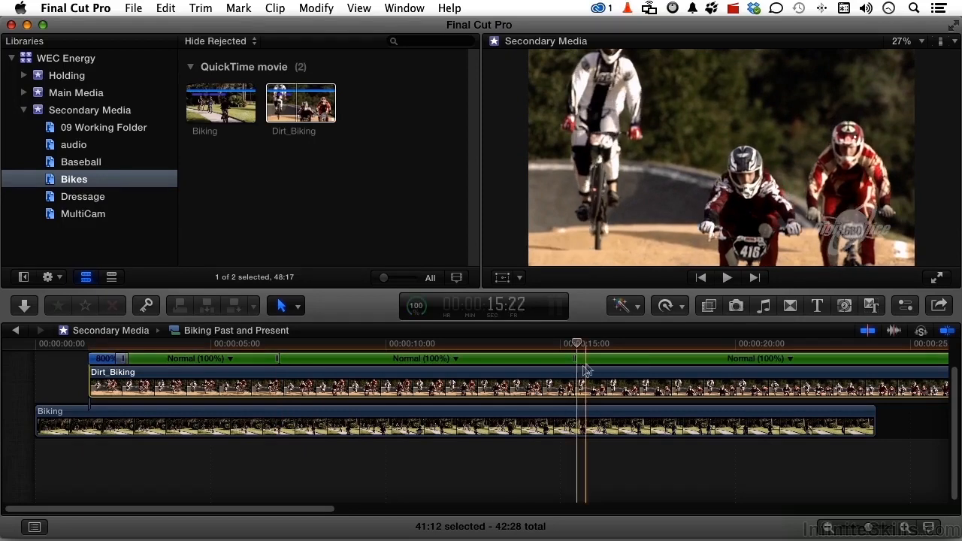
{"action": "left_click", "coordinate": [502, 363]}
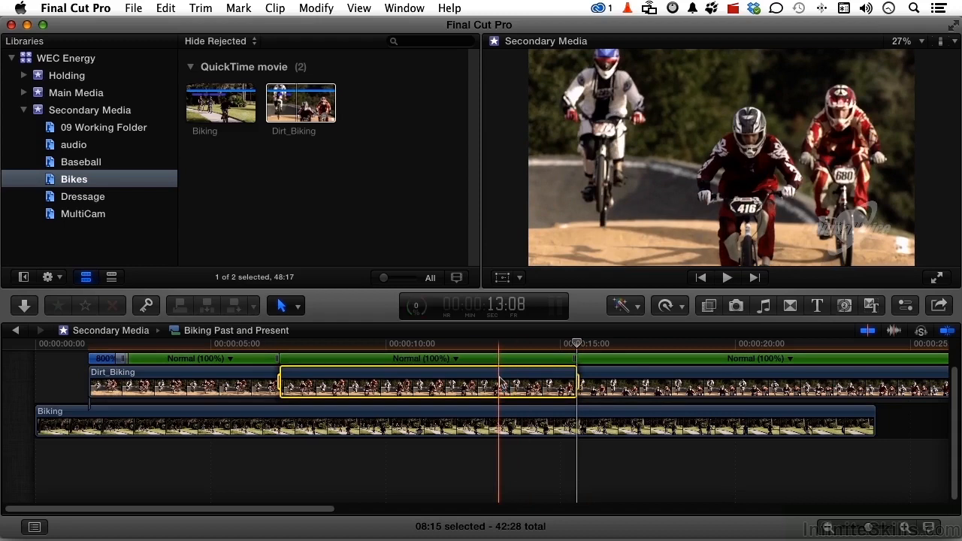
{"action": "key", "text": "Delete"}
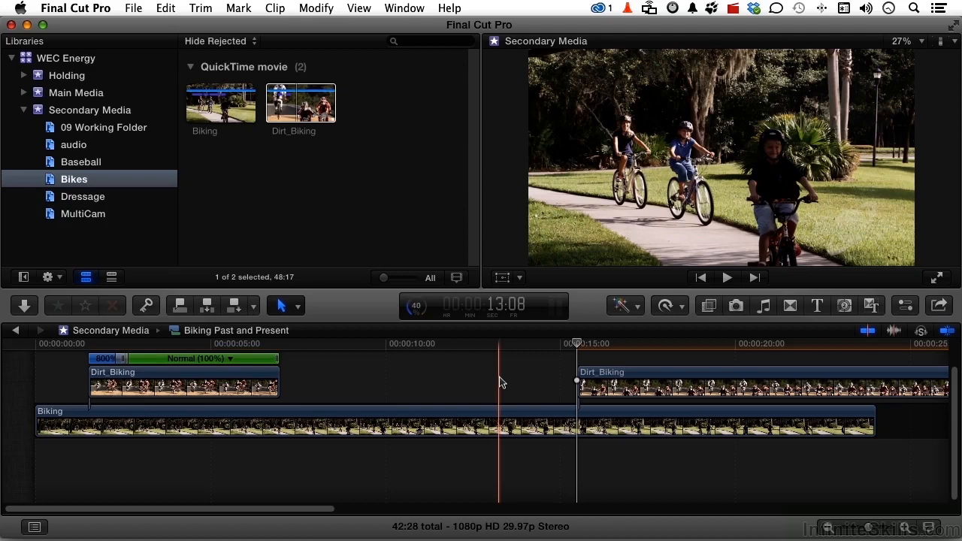
Show the retime controls on the second Dirt_Biking piece and set its speed to Fast 8x
{"action": "left_click", "coordinate": [701, 379]}
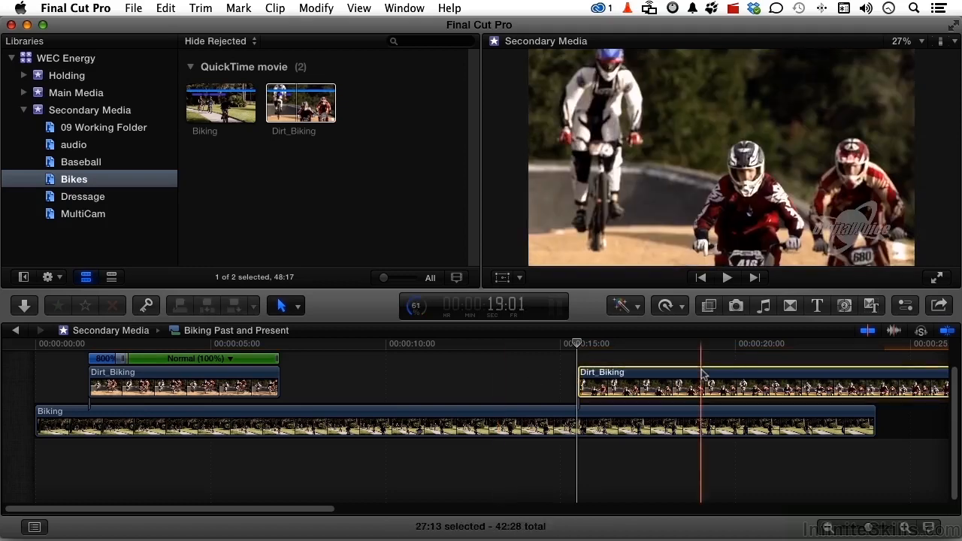
{"action": "key", "text": "super+r"}
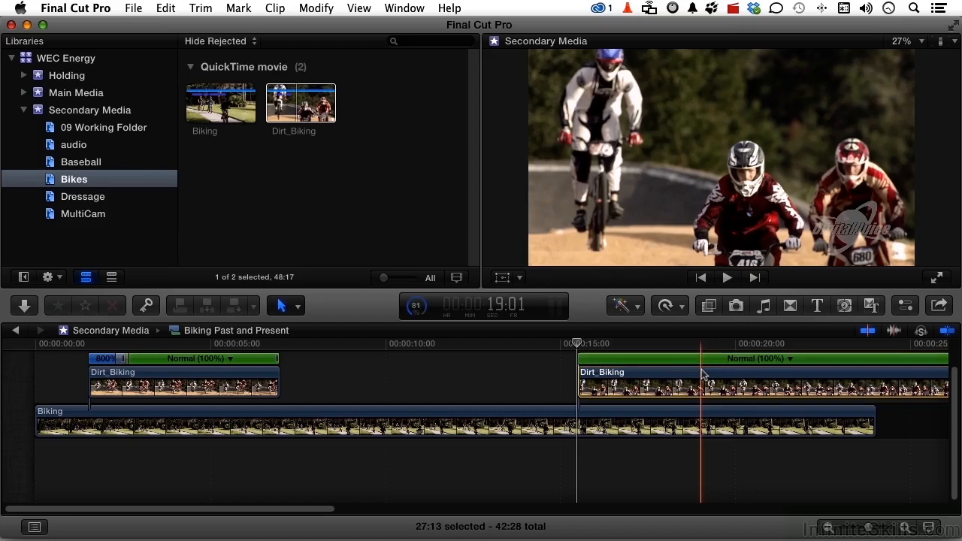
{"action": "left_click", "coordinate": [790, 359]}
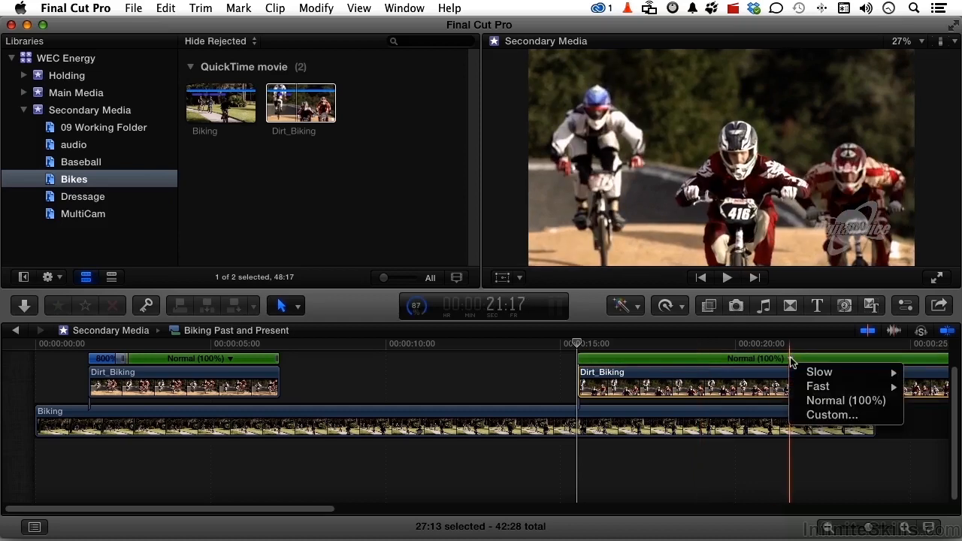
{"action": "mouse_move", "coordinate": [818, 387]}
{"action": "left_click", "coordinate": [758, 414]}
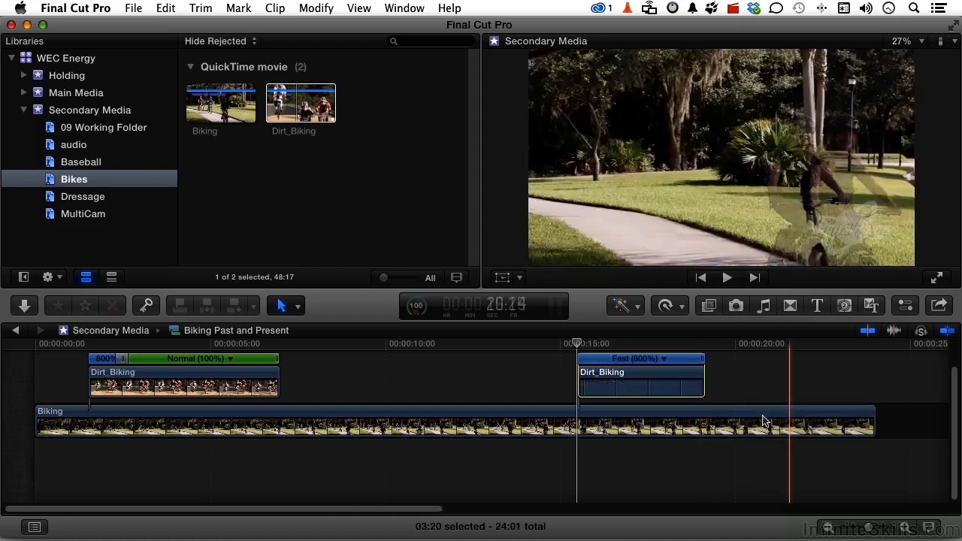
Trim the end of the Biking clip so the compound clip runs 21:17, and play it from the beginning
{"action": "left_click", "coordinate": [873, 430]}
{"action": "left_click", "coordinate": [876, 431]}
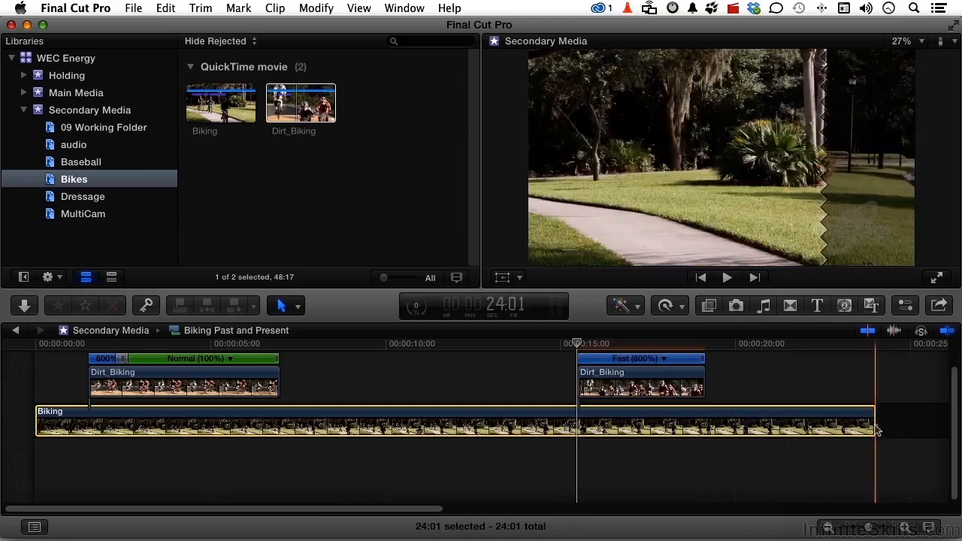
{"action": "left_click_drag", "start_coordinate": [876, 429], "coordinate": [788, 422]}
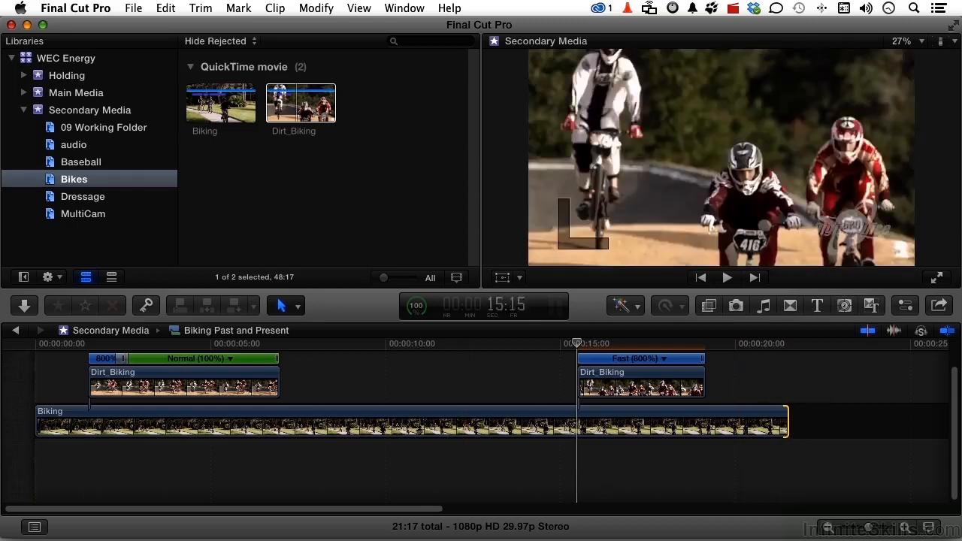
{"action": "left_click", "coordinate": [37, 347]}
{"action": "key", "text": "space"}
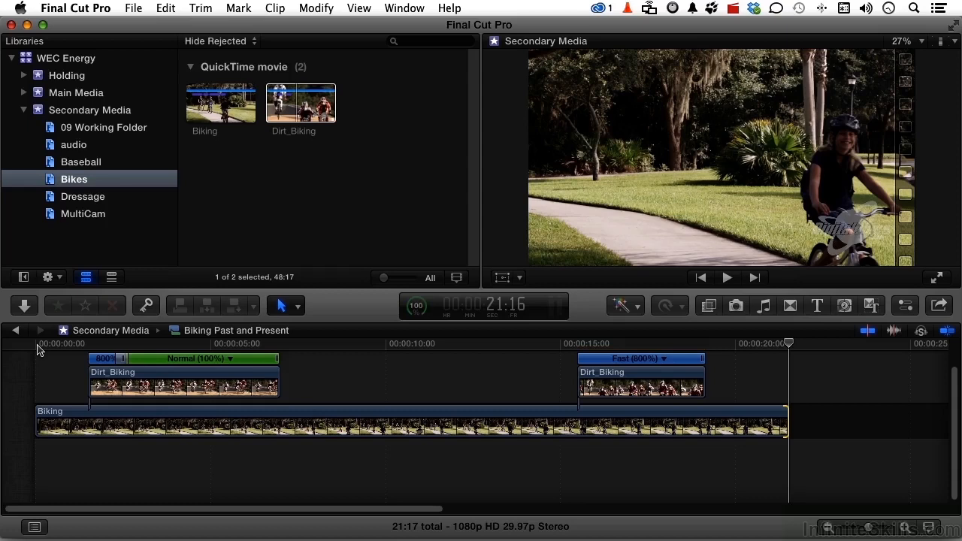
Return to the Lab project and add the Biking Past and Present compound clip from the Secondary Media event to its empty timeline
{"action": "left_click", "coordinate": [15, 331]}
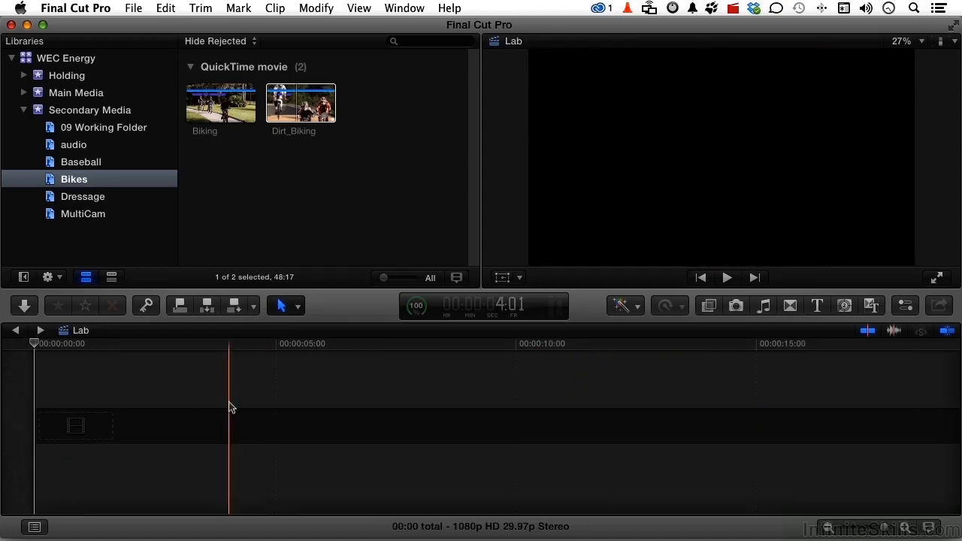
{"action": "left_click", "coordinate": [89, 111]}
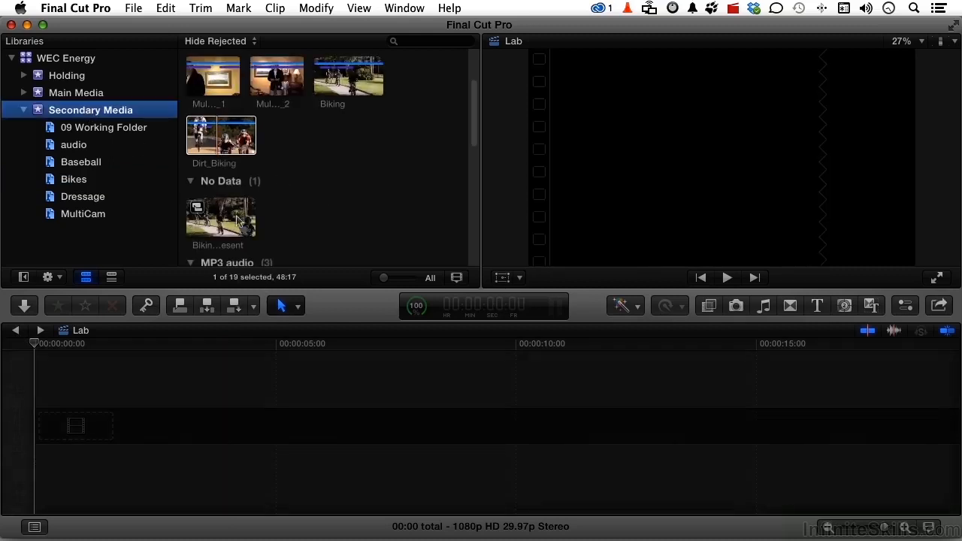
{"action": "left_click_drag", "start_coordinate": [239, 218], "coordinate": [197, 428]}
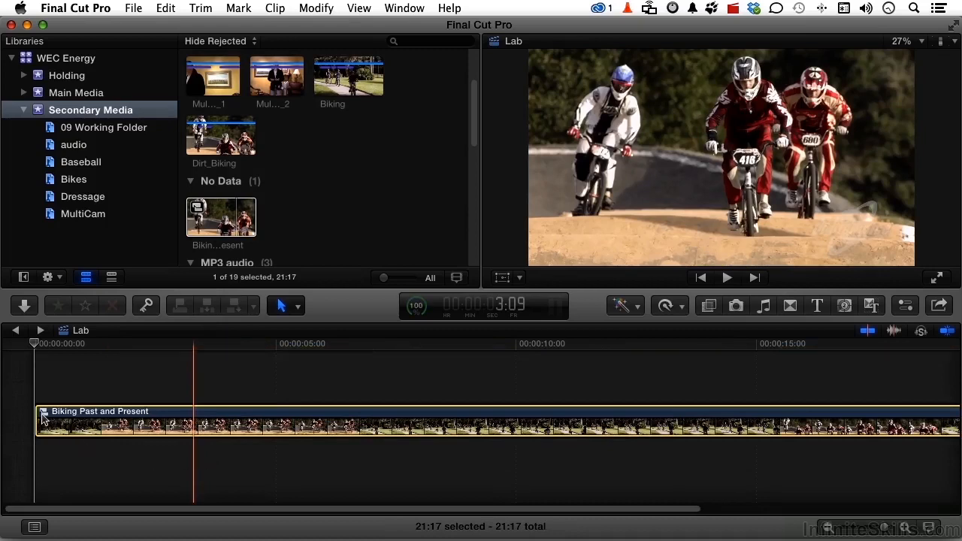
Open the Biking Past and Present compound clip from the Lab timeline to view its contents, and return to the project
{"action": "left_click", "coordinate": [43, 413]}
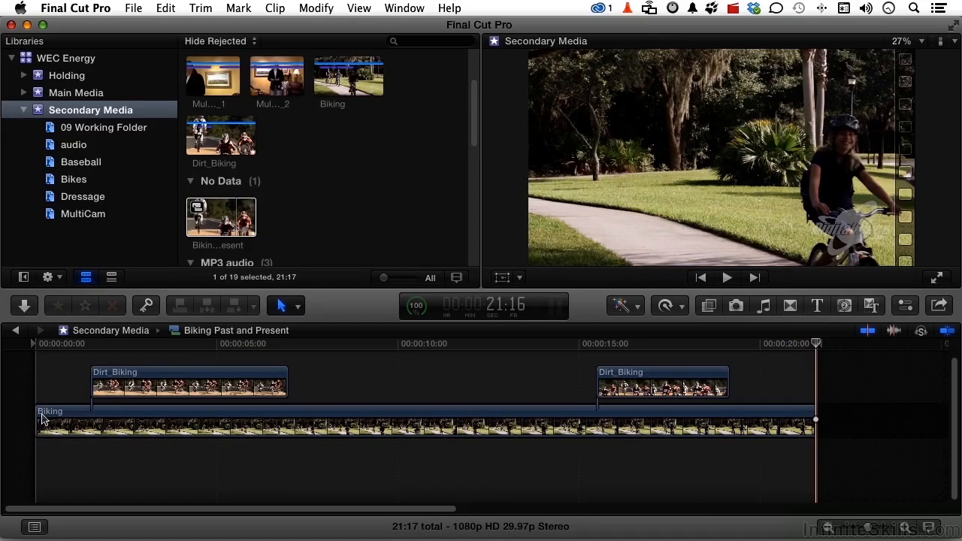
{"action": "left_click", "coordinate": [16, 332]}
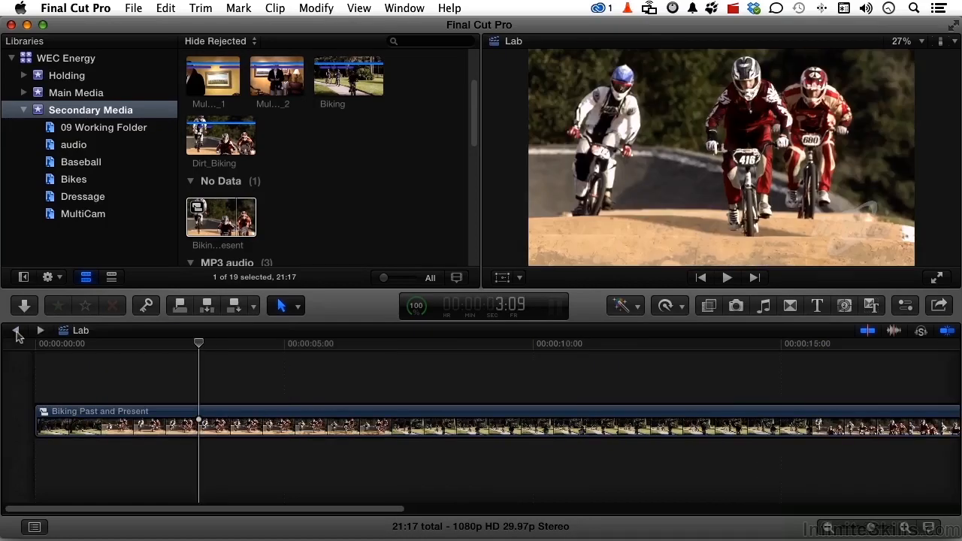